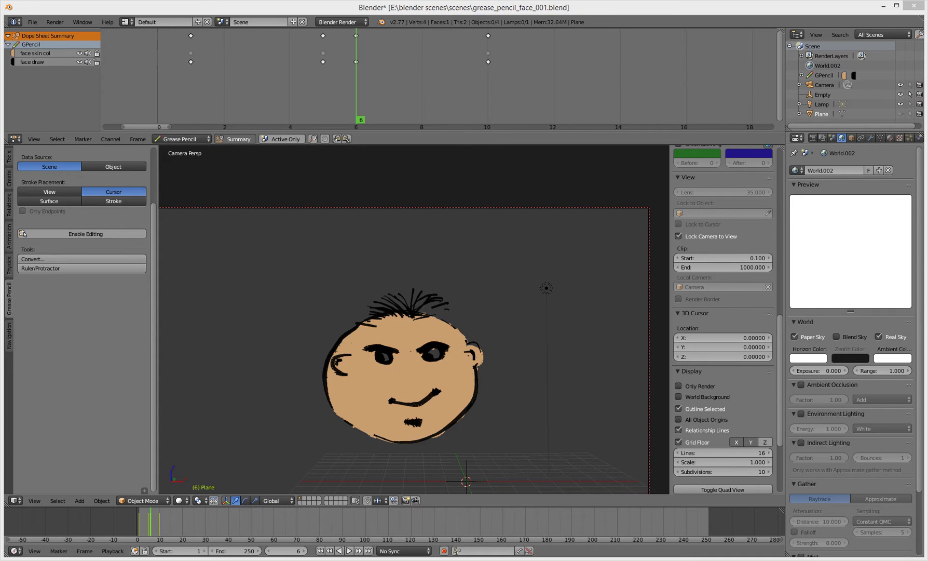
Make an OpenGL render image of the camera view and place the render window over the middle of the workspace
click(54, 22)
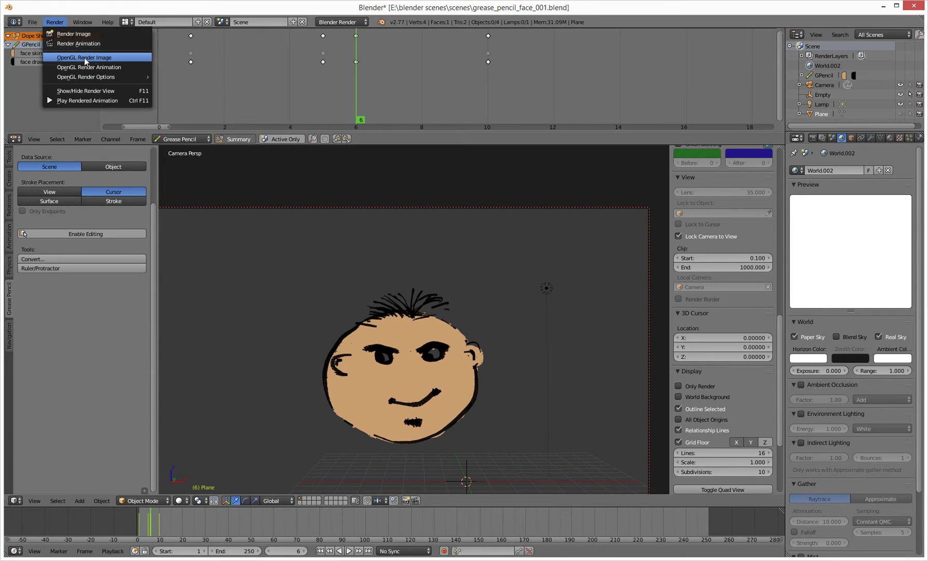
click(84, 57)
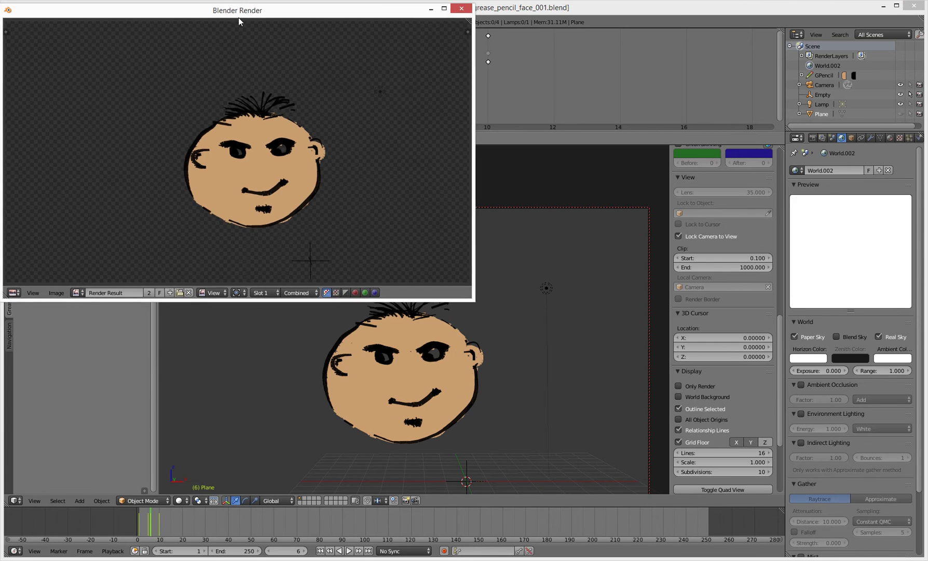
drag(247, 10, 621, 133)
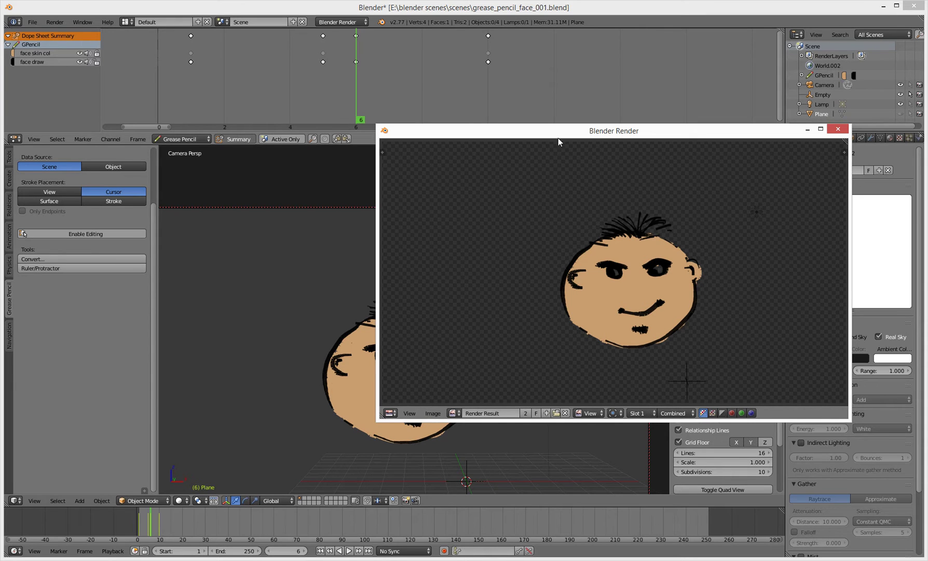
mouse_move(447, 124)
mouse_down()
mouse_move(447, 135)
mouse_move(447, 124)
mouse_up()
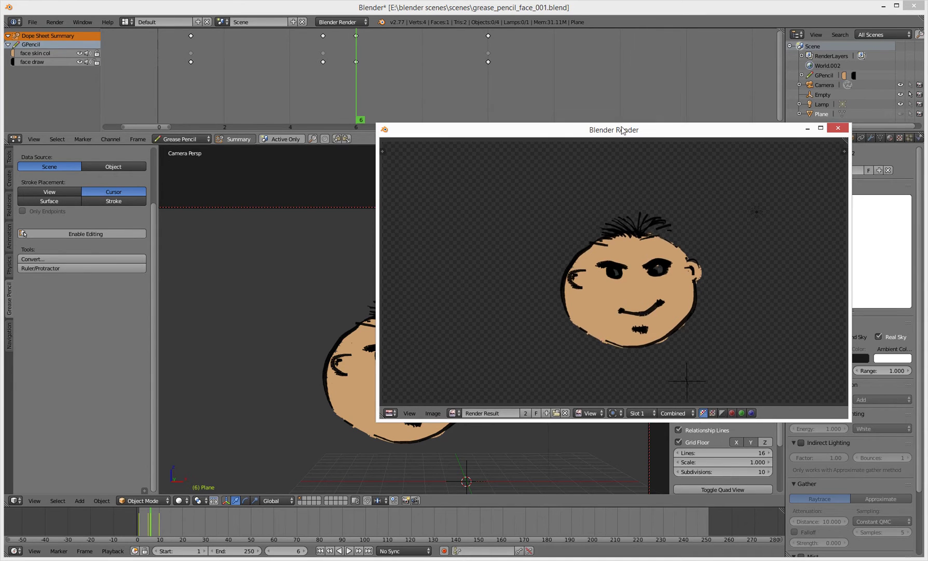
drag(637, 133, 378, 158)
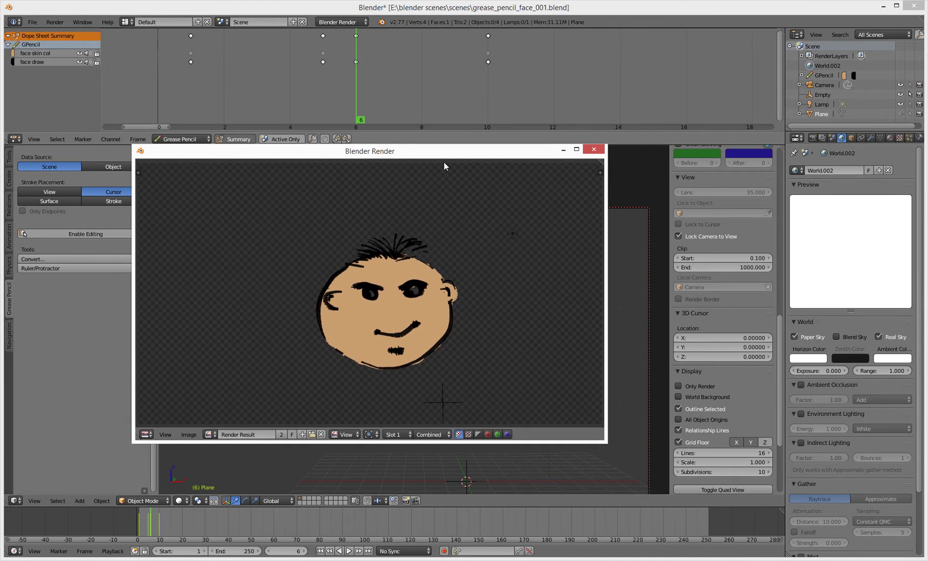
Turn off Real Sky for the world and change its horizon color to light blue
click(822, 186)
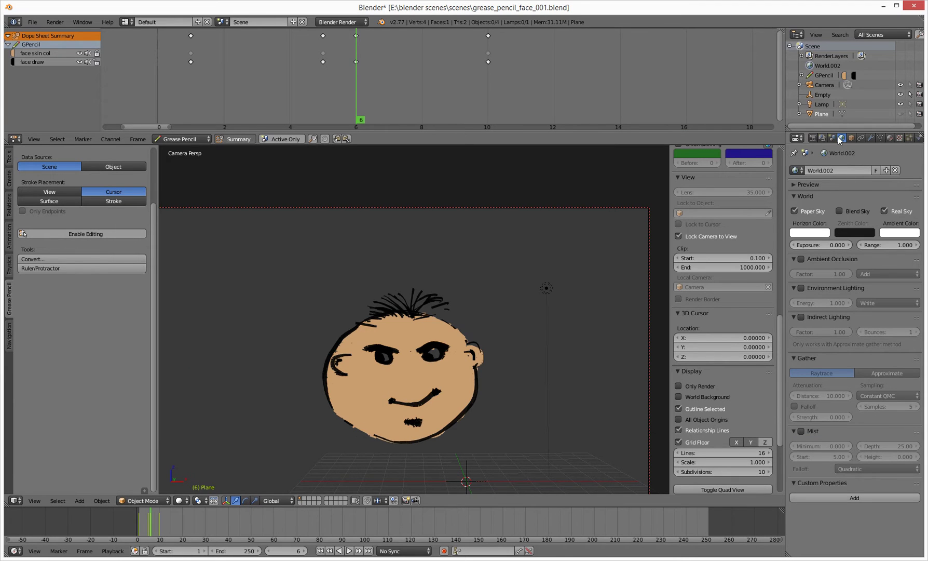
click(802, 185)
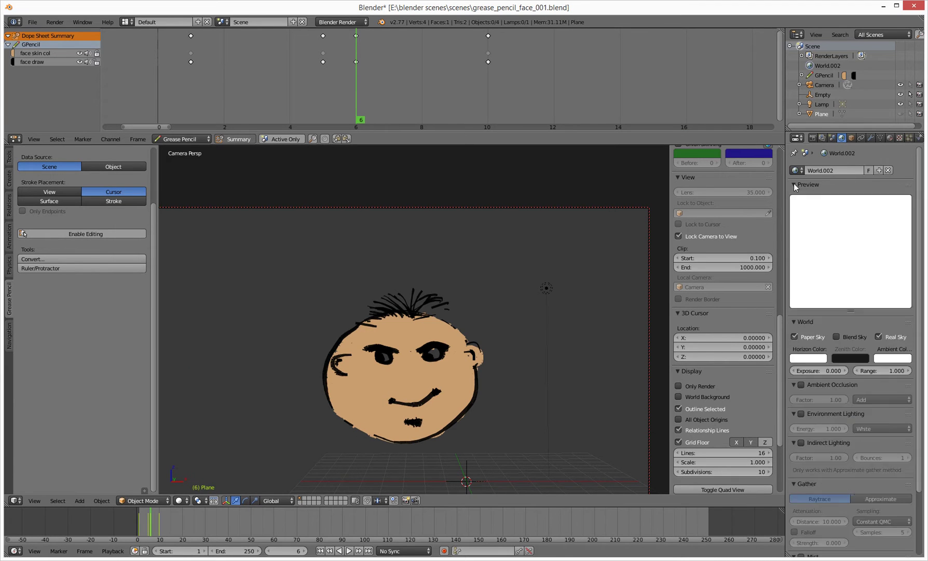
click(880, 337)
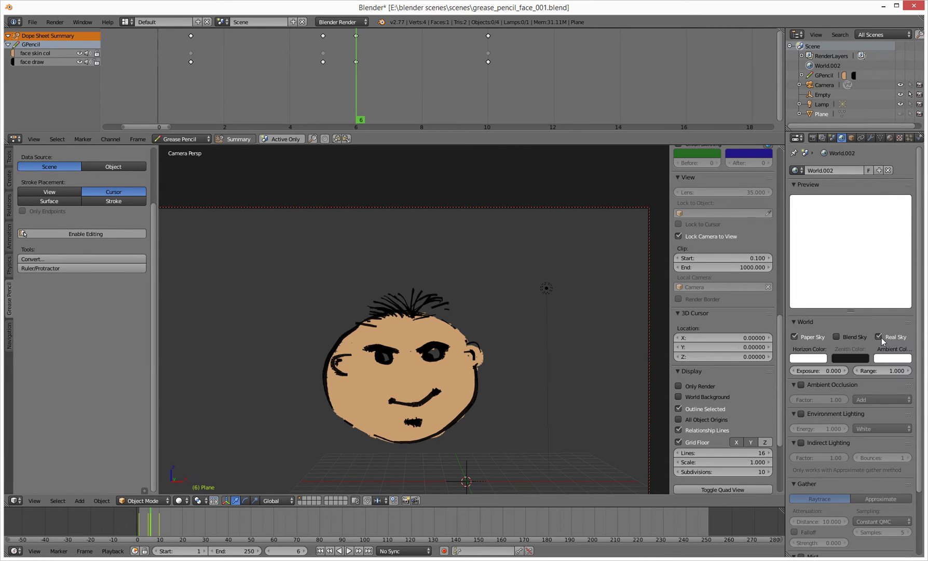
click(802, 359)
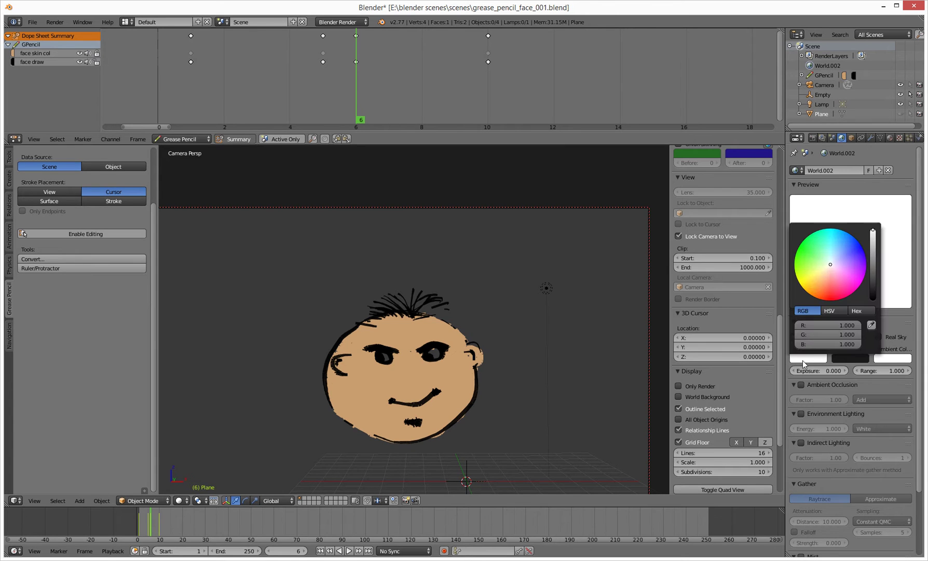
mouse_move(830, 265)
mouse_down()
mouse_move(849, 245)
mouse_move(837, 253)
mouse_up()
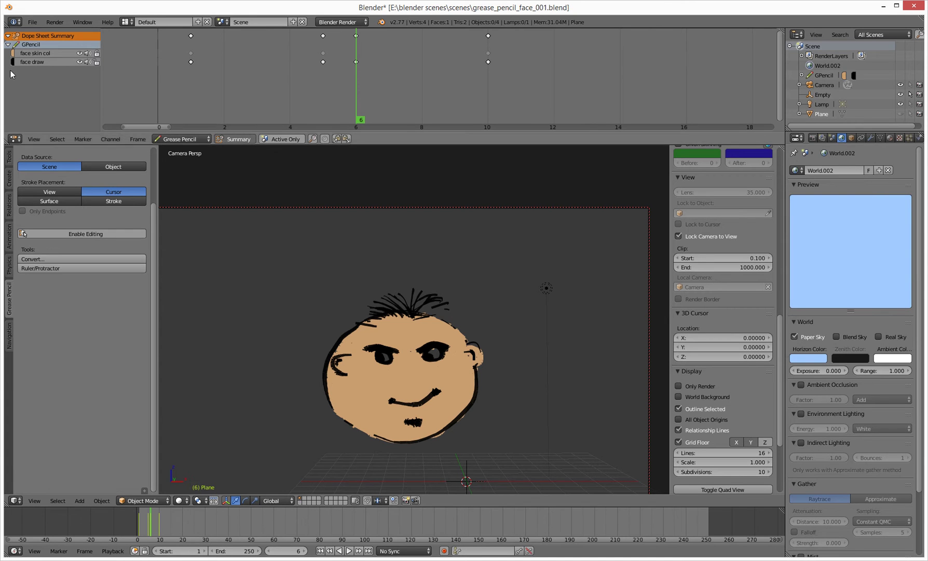
Run another OpenGL render image to check the background with the blue horizon, and close the render window
click(55, 25)
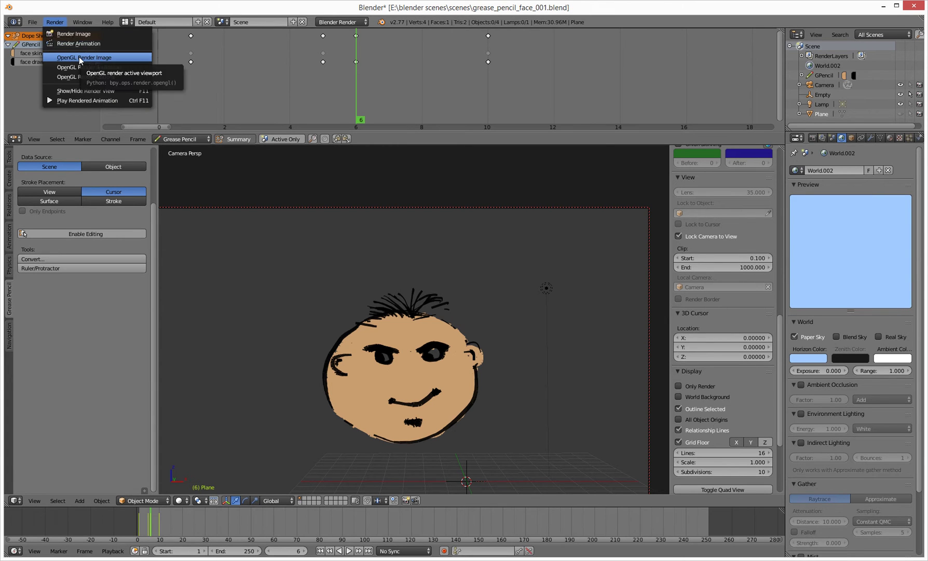
click(80, 58)
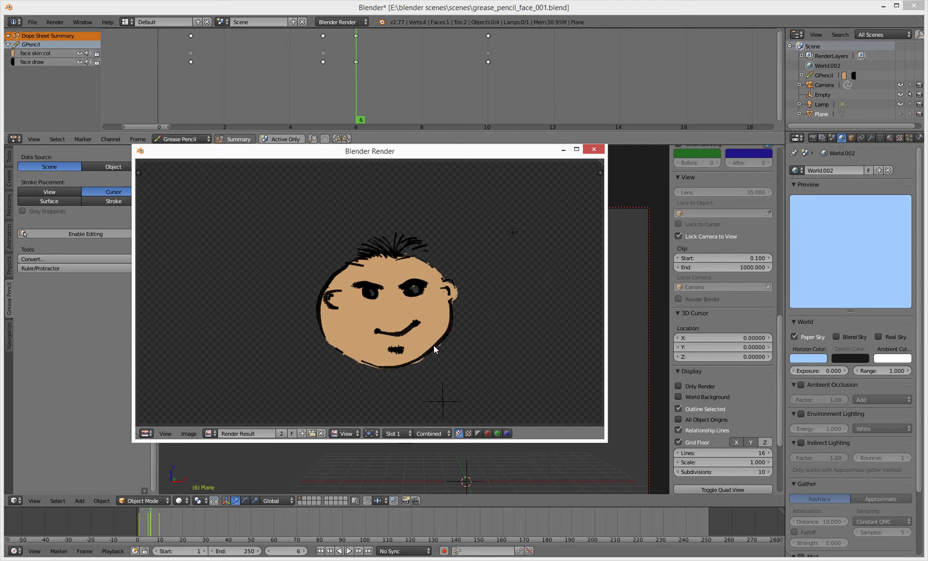
click(595, 150)
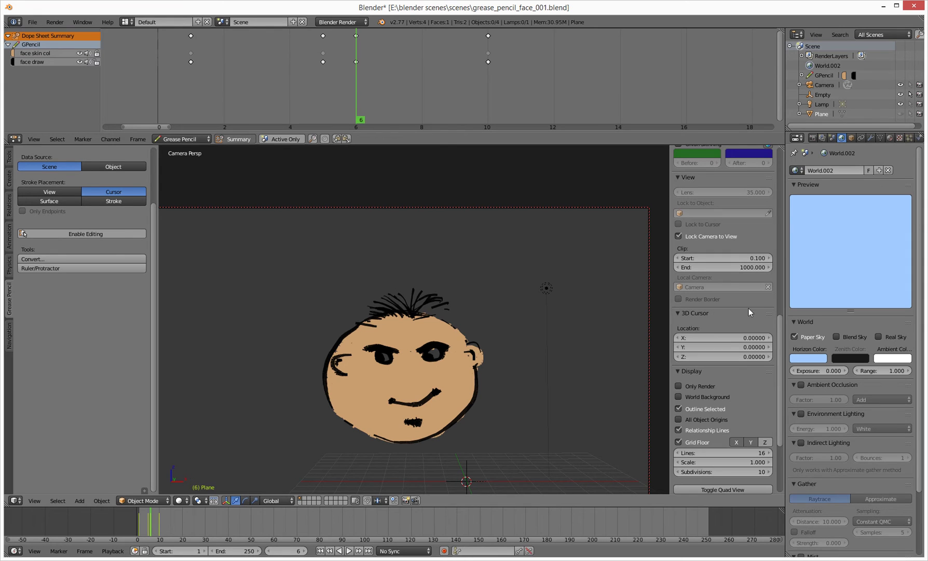
Widen the 3D view's properties region and collapse its Grease Pencil settings to reach the display options
scroll(735, 314, down, 2)
drag(671, 324, 697, 327)
scroll(751, 276, up, 10)
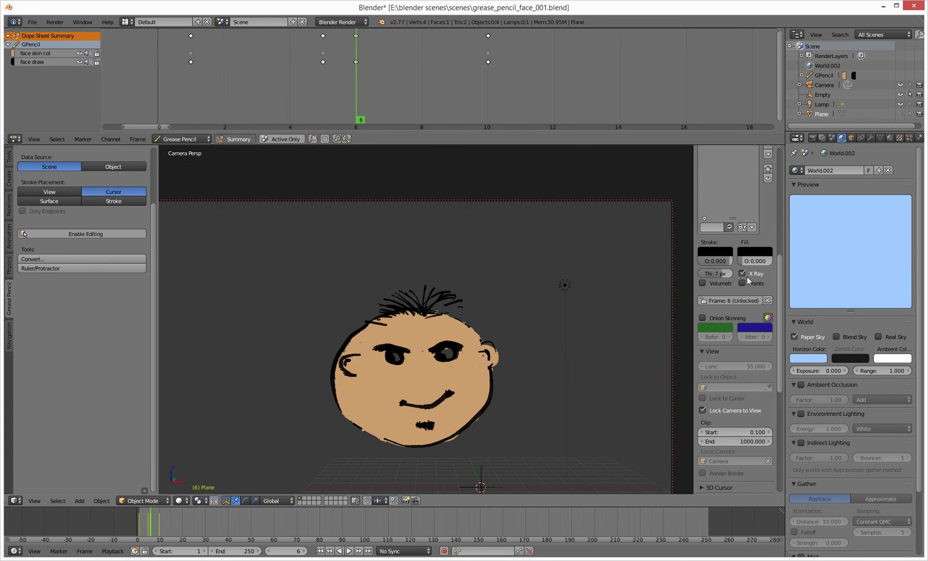
scroll(746, 280, up, 6)
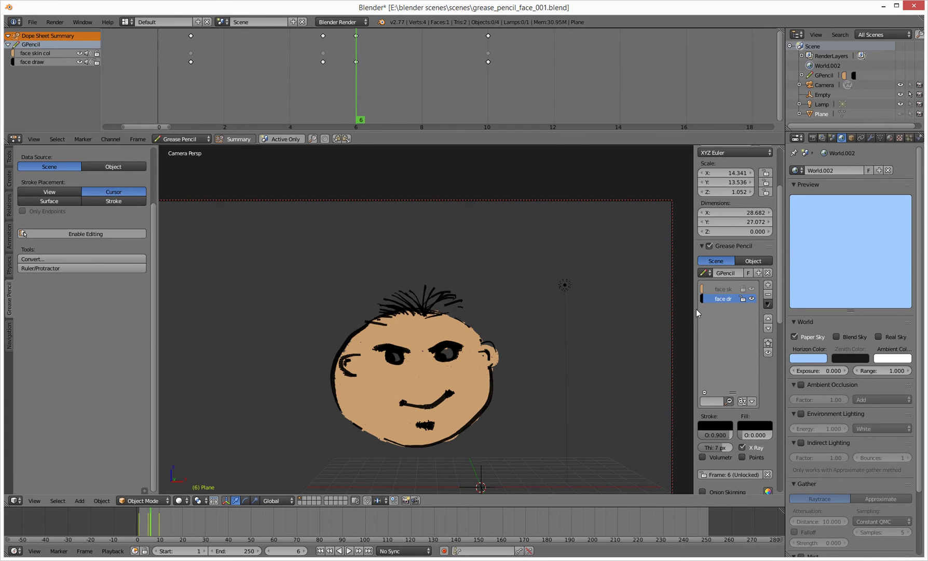
drag(692, 315, 625, 312)
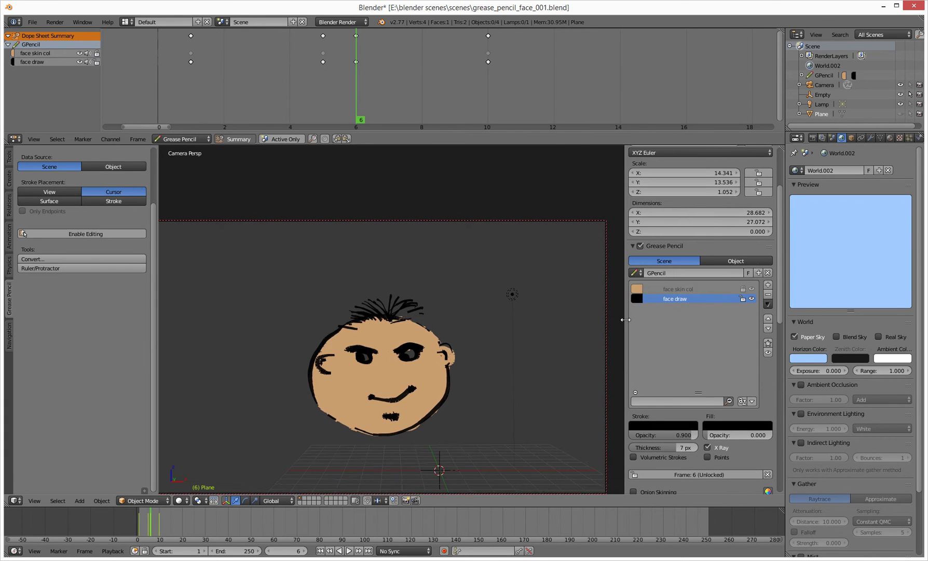
click(633, 246)
scroll(690, 307, down, 4)
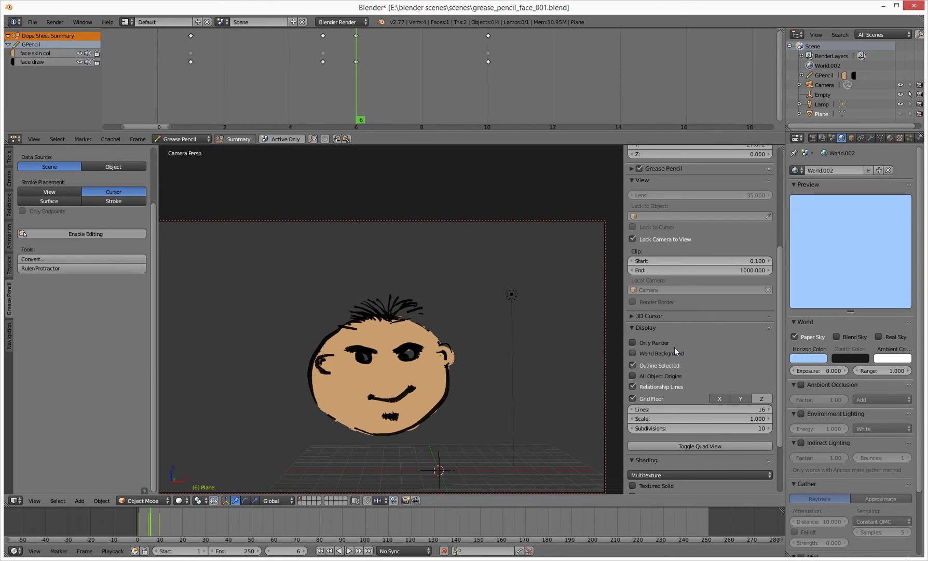
Enable Only Render and World Background in the 3D view's display settings
scroll(674, 347, down, 2)
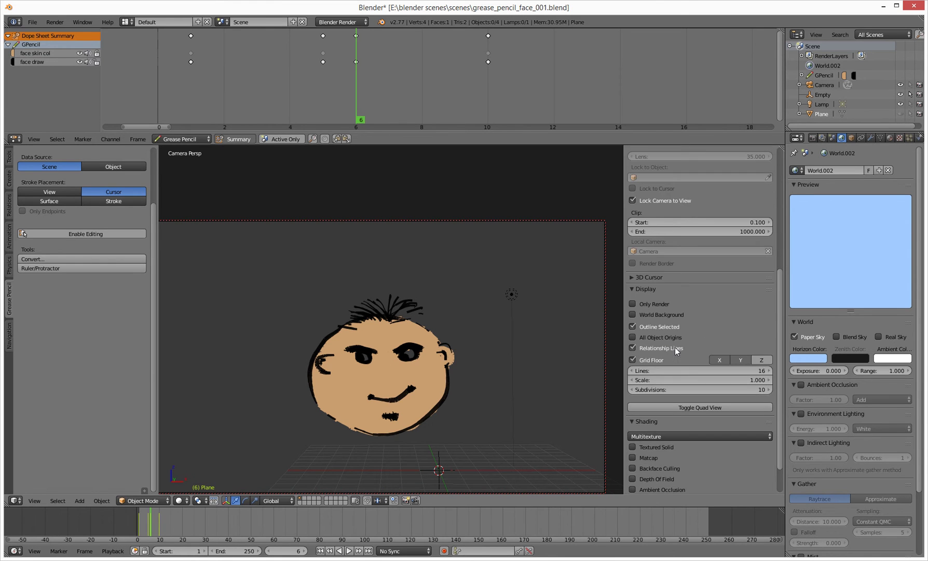
click(632, 304)
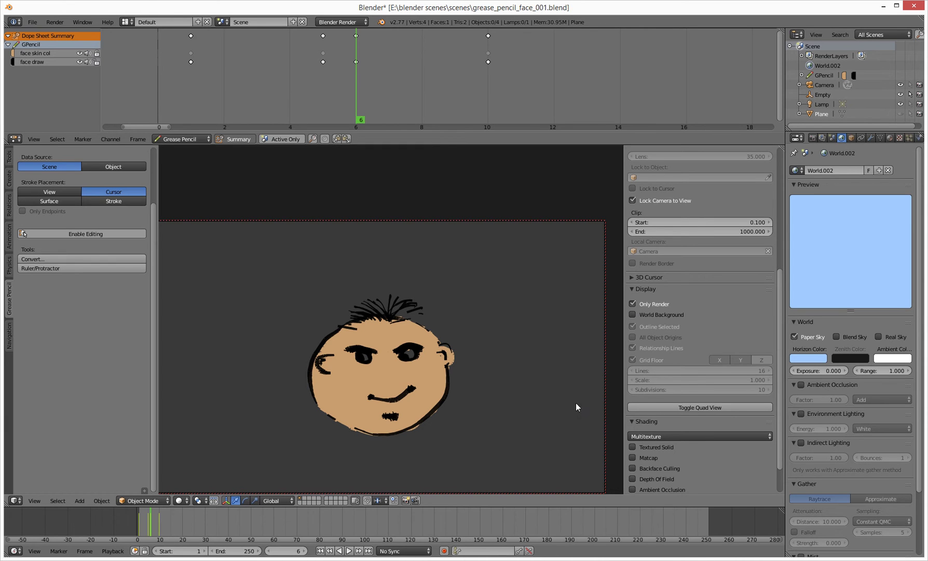
click(633, 305)
click(633, 305)
click(633, 314)
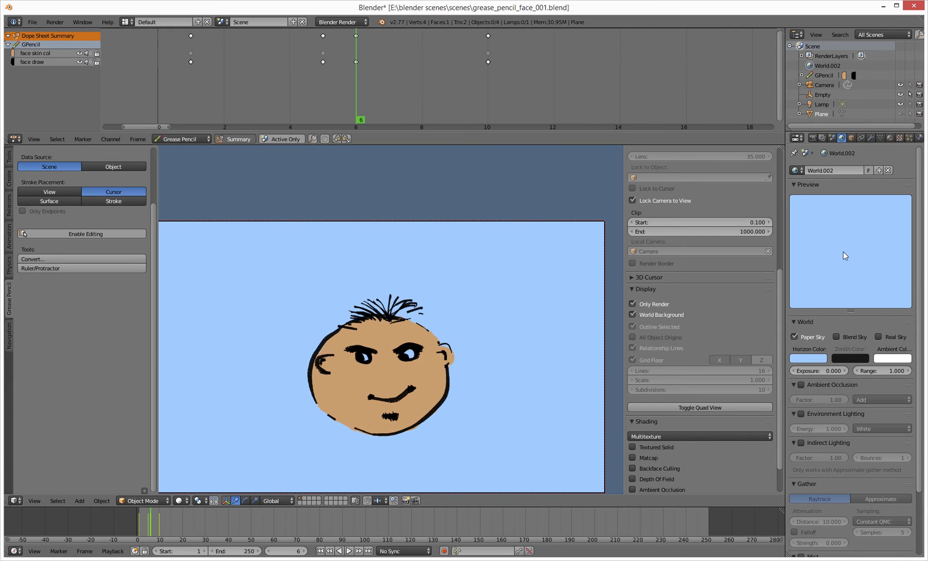
Set the world's horizon color to pure white, with R, G and B at 1.000
click(808, 359)
click(832, 265)
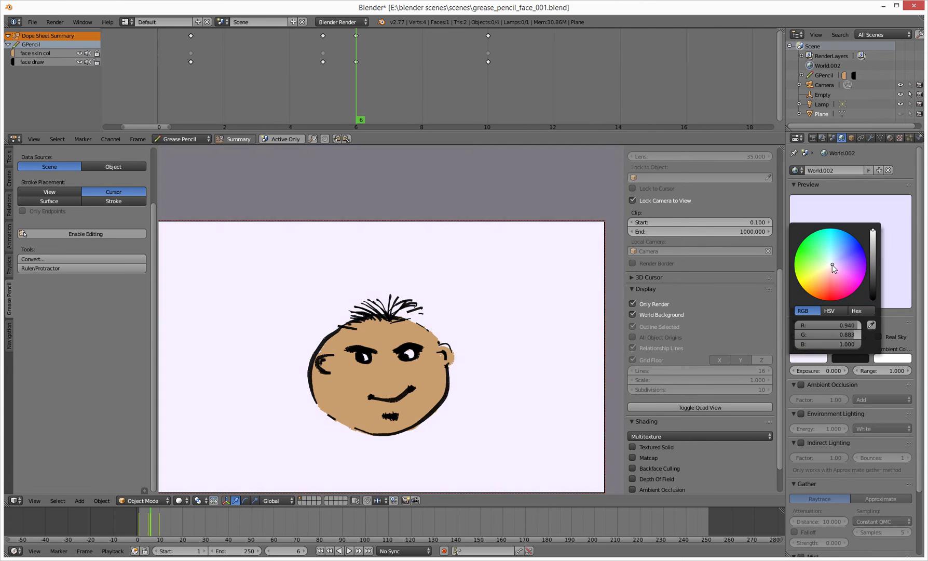
drag(831, 264, 829, 266)
drag(833, 341, 862, 334)
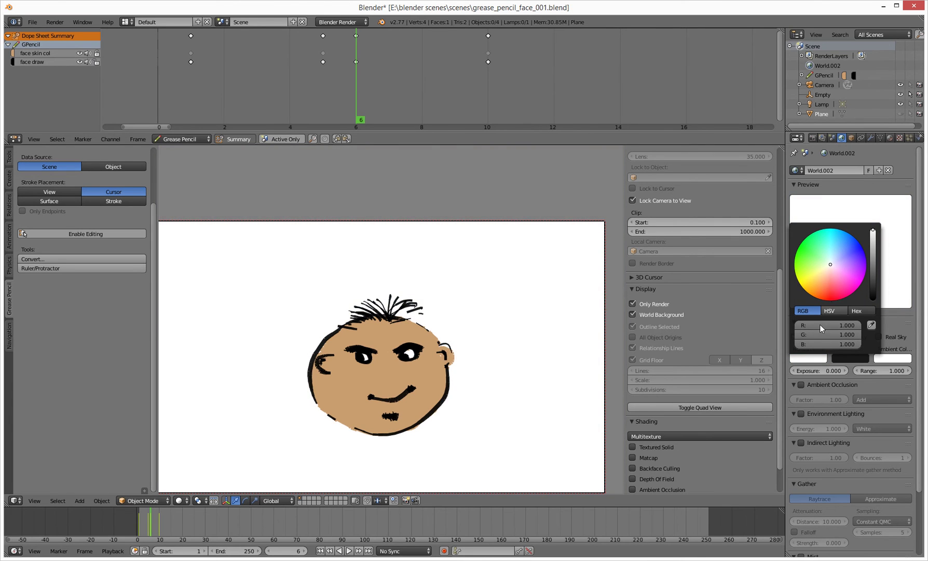
Make an OpenGL render image with the white world background, inspect it, and close the render window
click(52, 22)
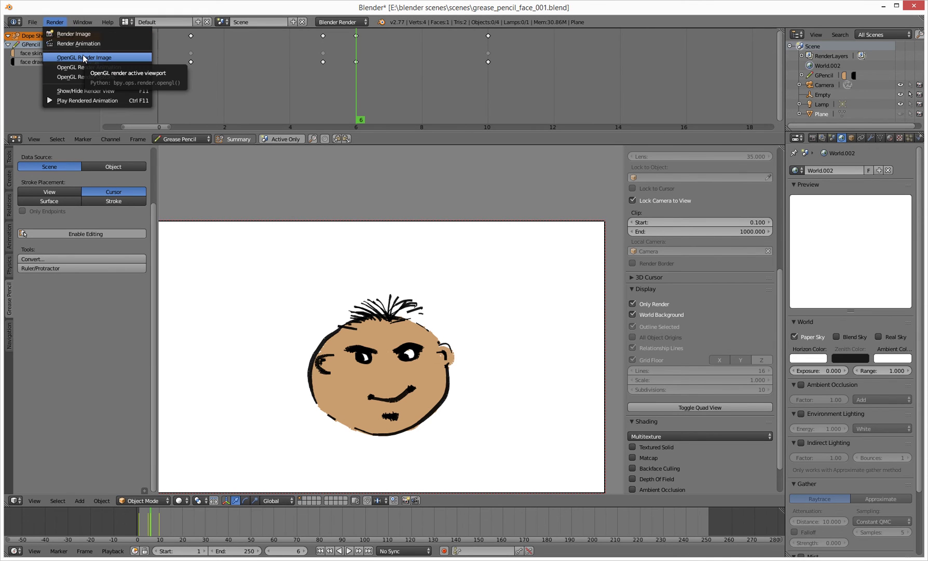
click(83, 54)
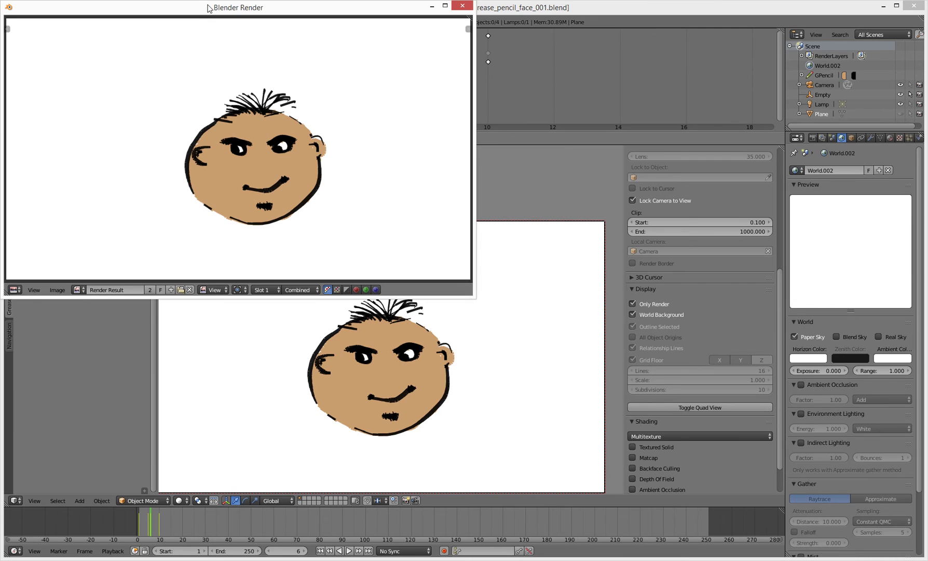
drag(208, 7, 529, 162)
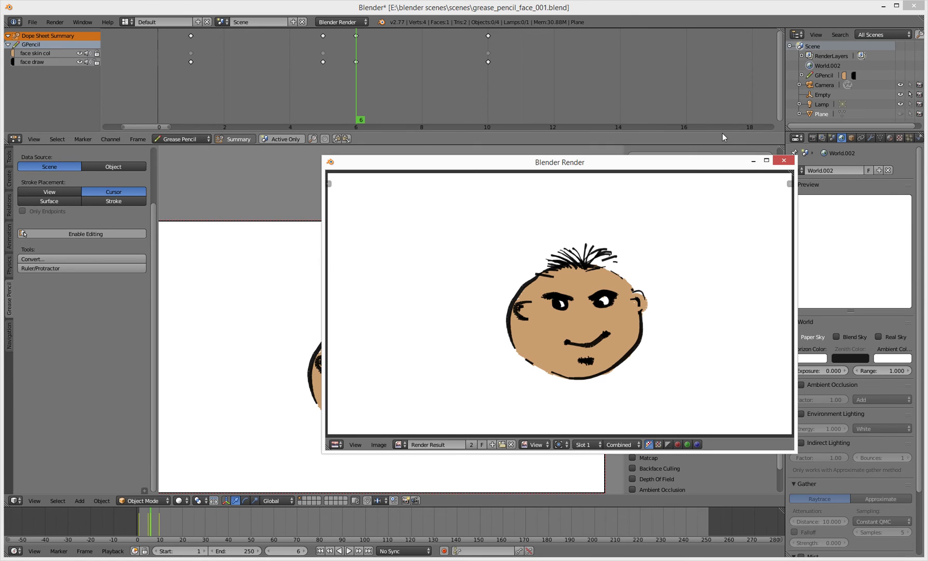
drag(710, 162, 720, 167)
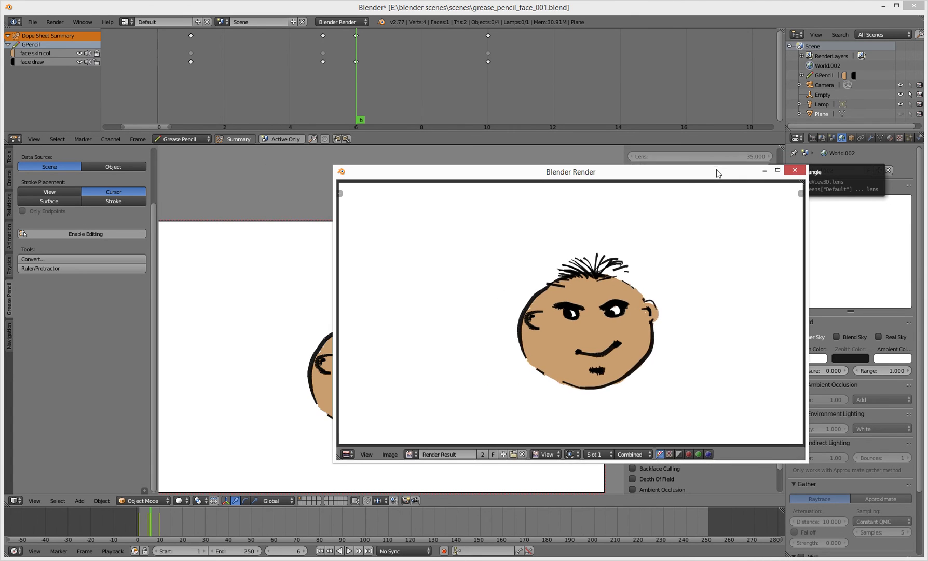
click(793, 167)
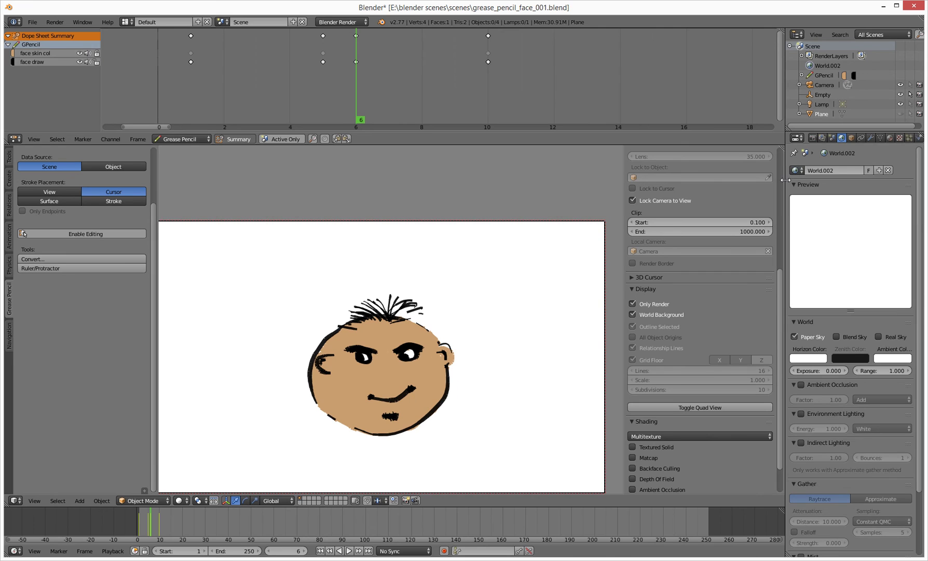
Widen the Properties editor, and toggle World Background off and on to compare the face against both backgrounds
drag(785, 182, 737, 180)
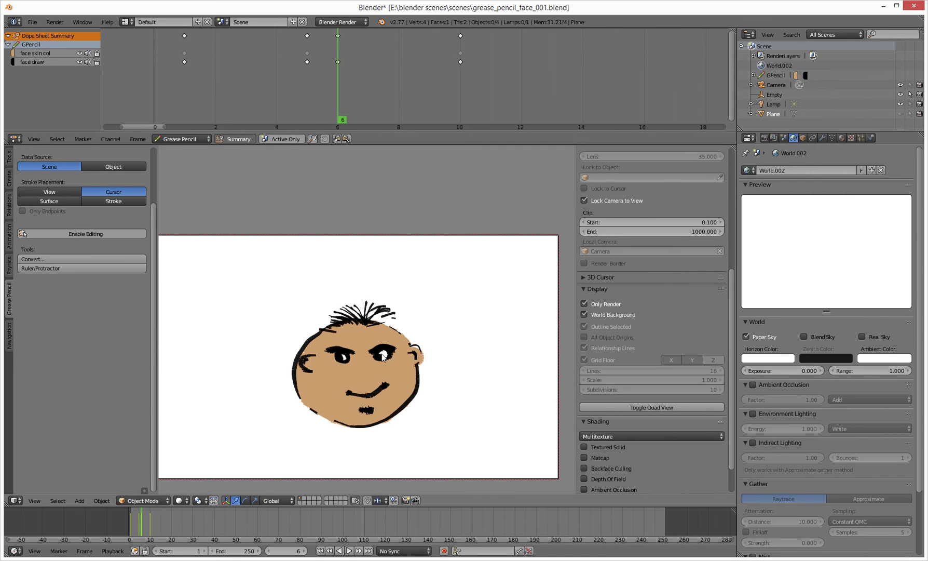
click(584, 314)
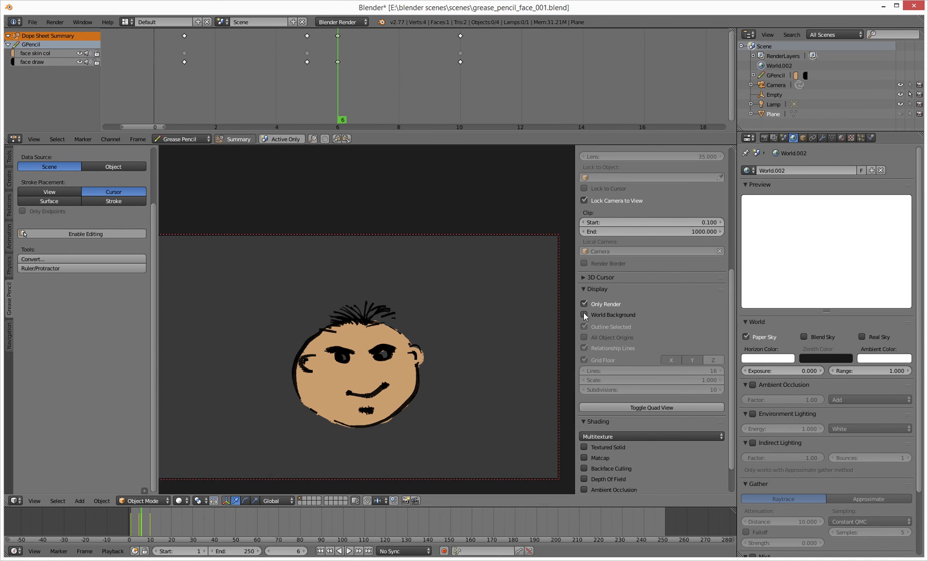
click(584, 314)
click(584, 314)
click(584, 314)
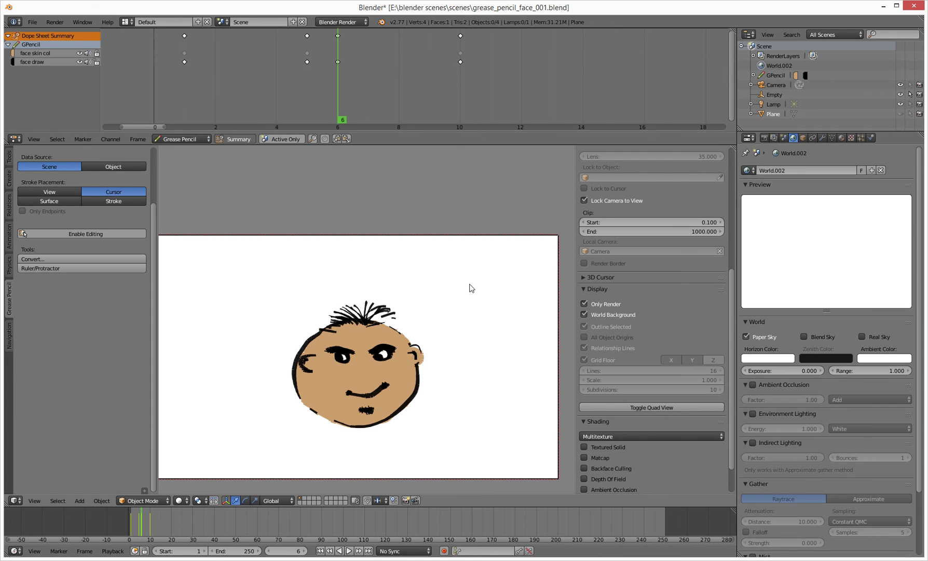
Turn off Only Render and World Background, and unhide the Plane object in the scene
click(585, 306)
click(585, 315)
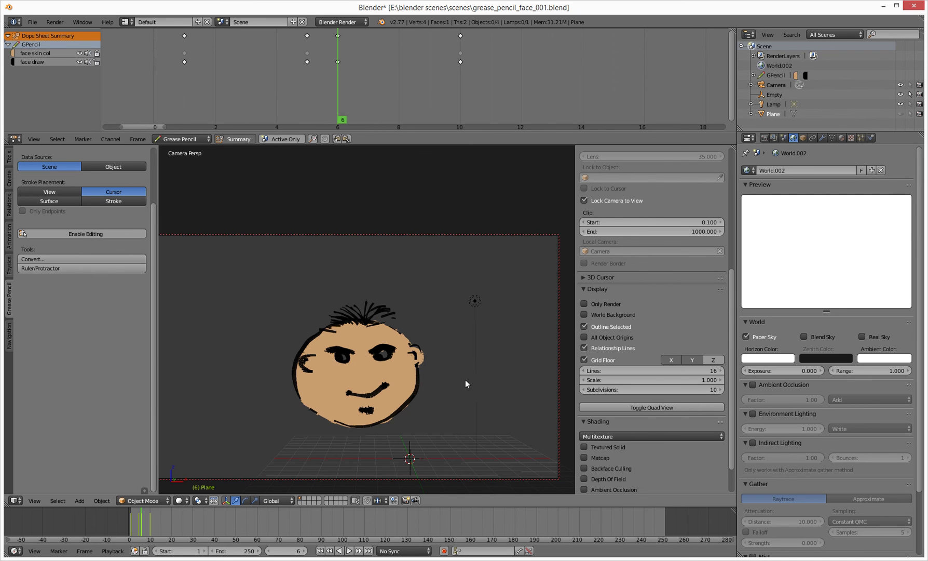
middle_drag(310, 355, 377, 383)
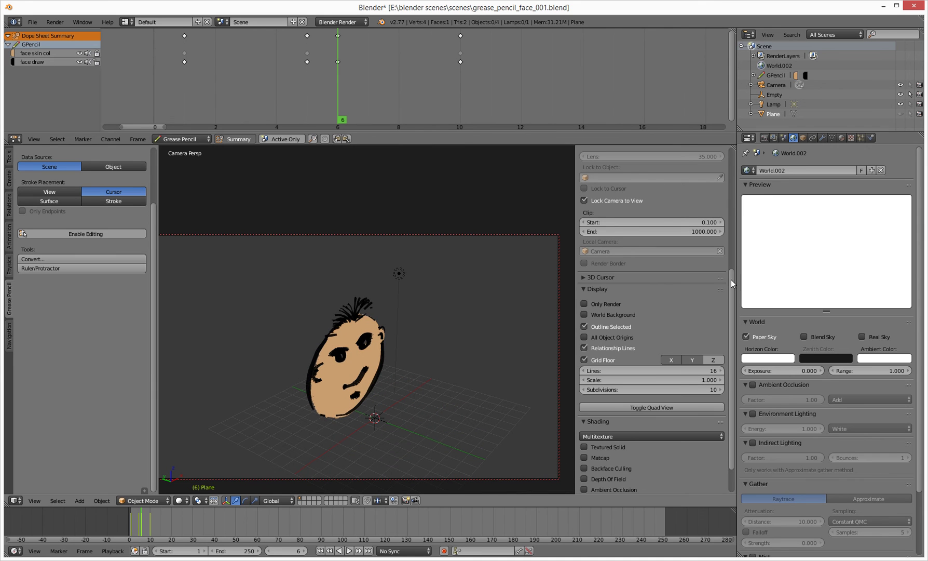
click(900, 113)
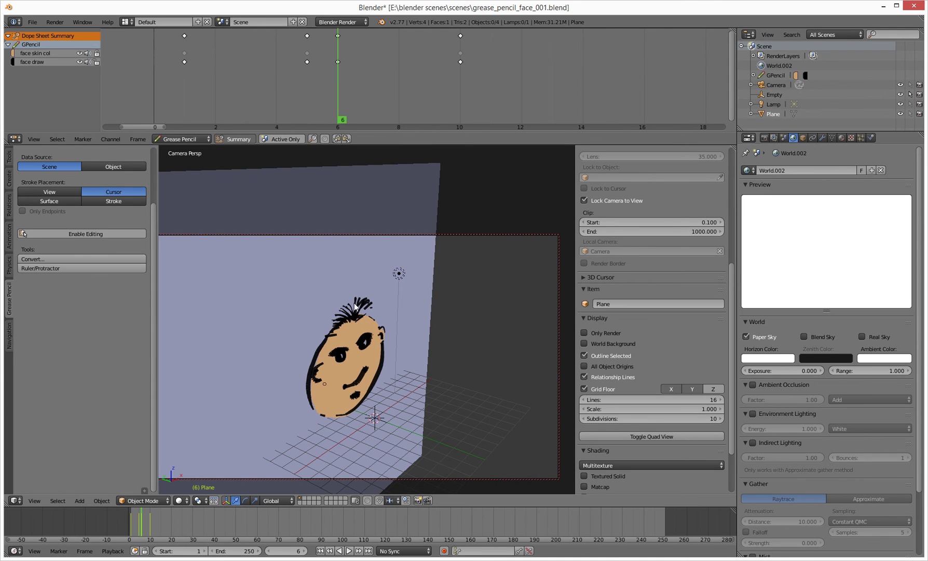